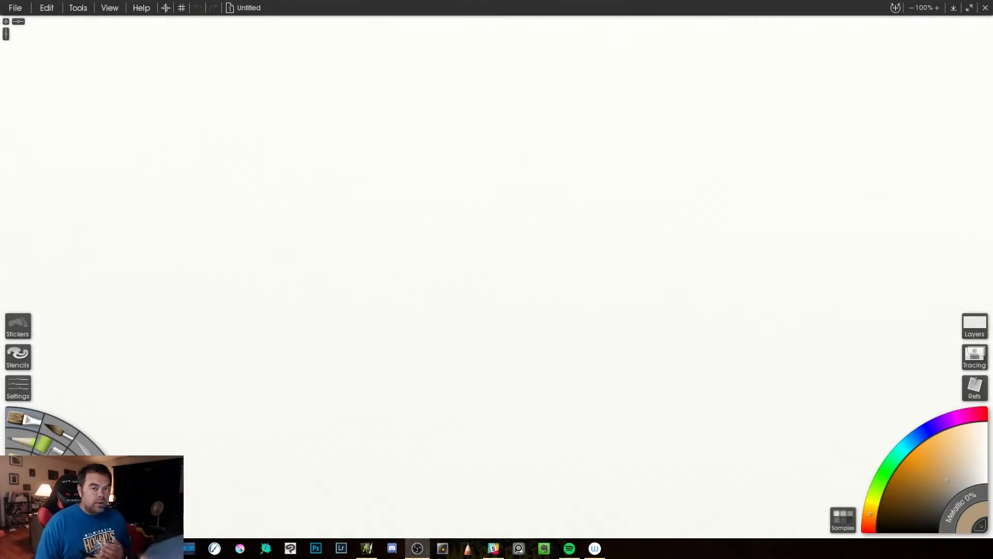
Open the recent painting sample_tale.ptg from the File menu.
left_click(15, 8)
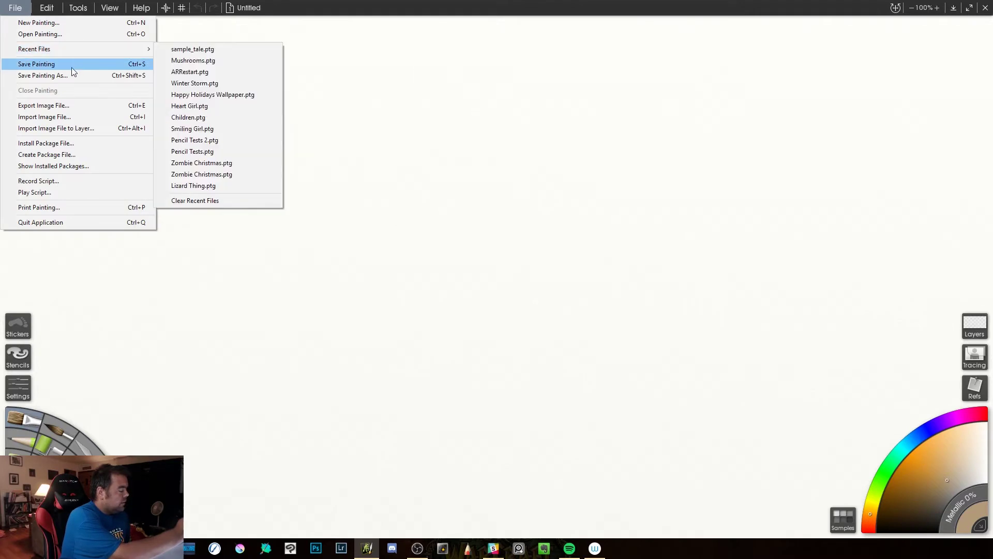
left_click(75, 34)
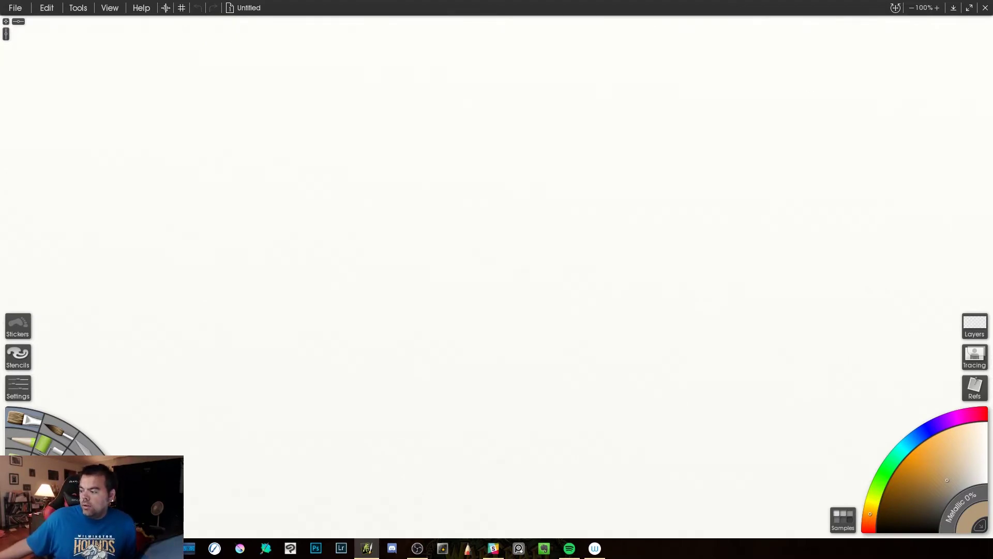
left_click(16, 7)
mouse_move(26, 49)
left_click(200, 49)
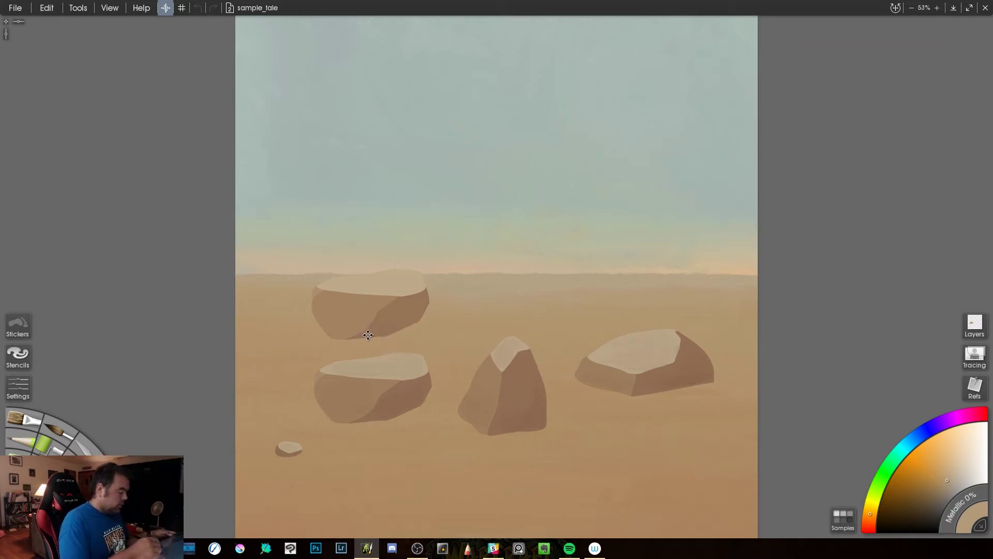
left_click(378, 306)
left_click_drag(378, 307, 382, 310)
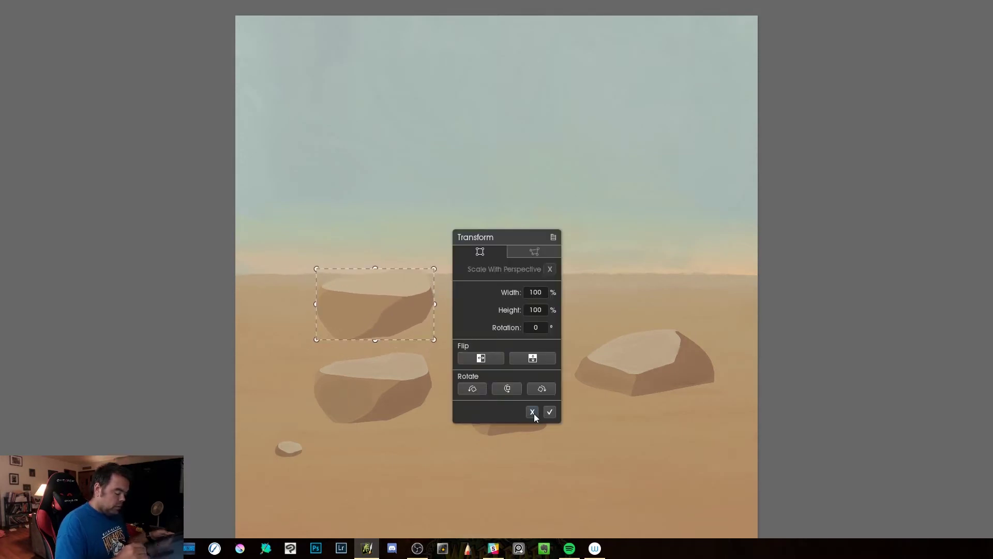
left_click(533, 412)
mouse_move(383, 322)
left_mouse_down()
mouse_move(383, 300)
mouse_move(374, 337)
left_mouse_up()
left_click(533, 412)
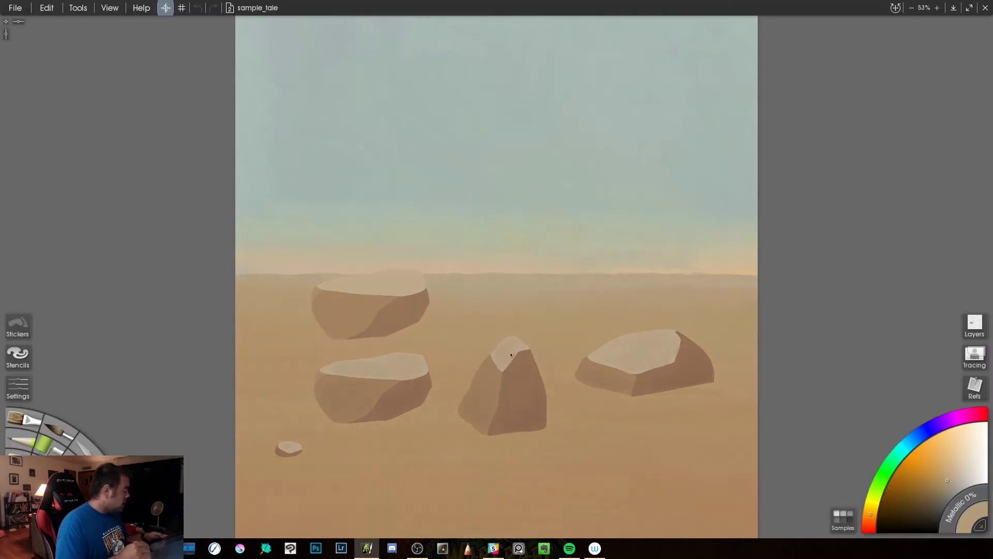
key("Tab")
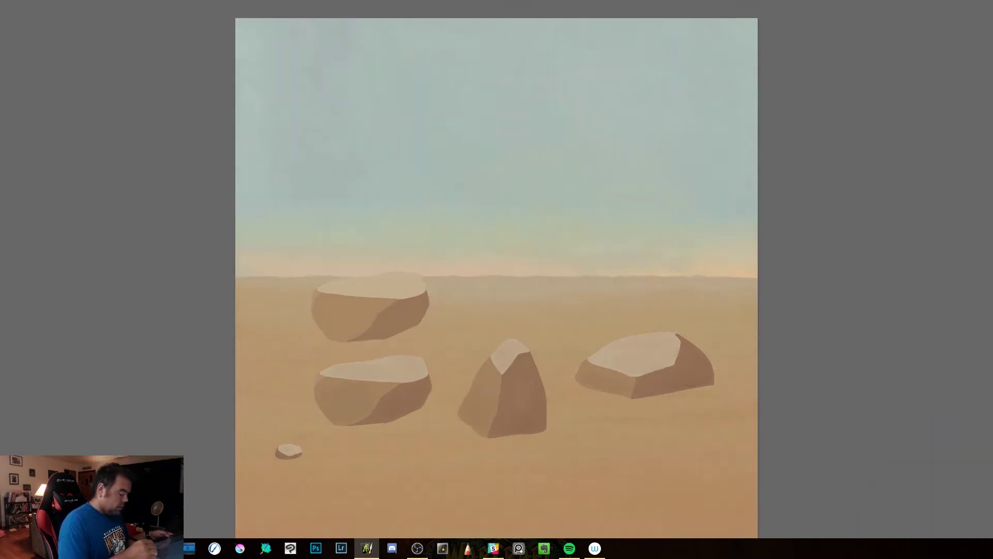
key("ctrl+t")
left_click(532, 412)
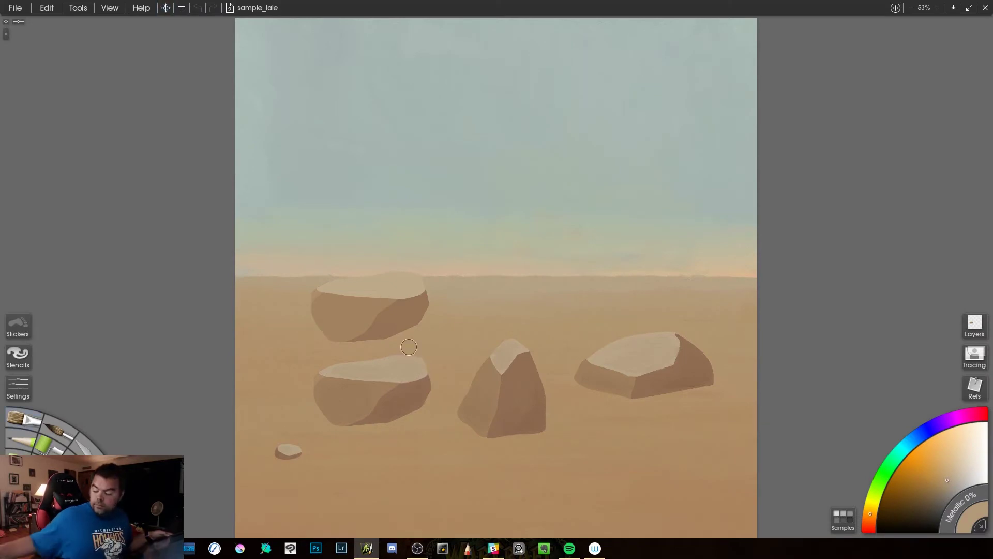
Zoom to 146%, enlarge the brush with ], and pan to the left rocks.
scroll(359, 308, "up", 2)
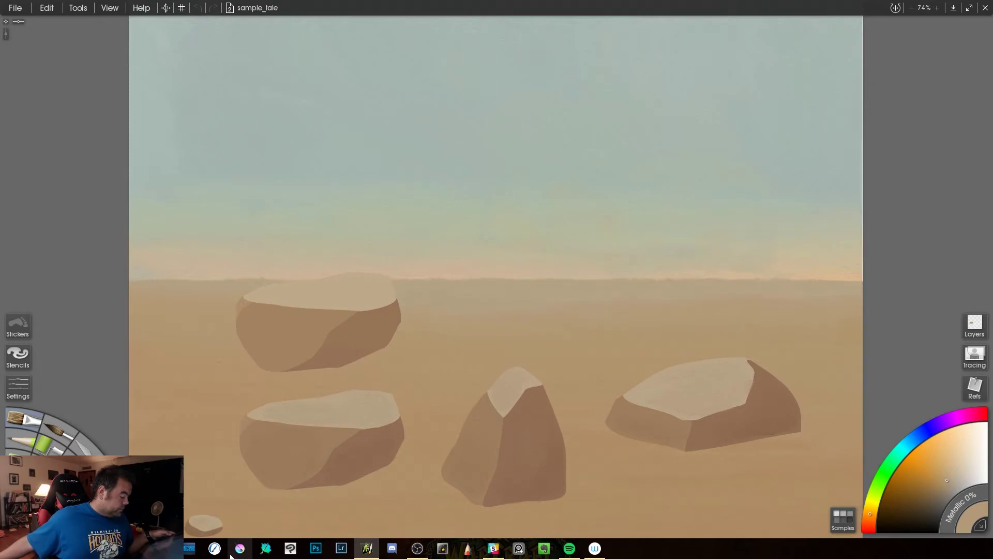
scroll(213, 466, "up", 3)
scroll(214, 453, "down", 5)
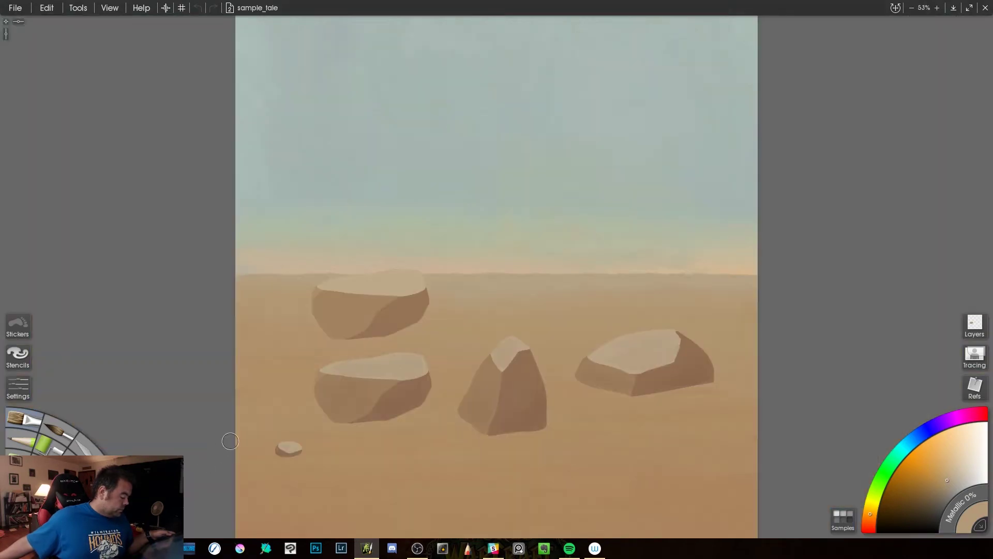
scroll(222, 450, "up", 5)
scroll(242, 445, "up", 1)
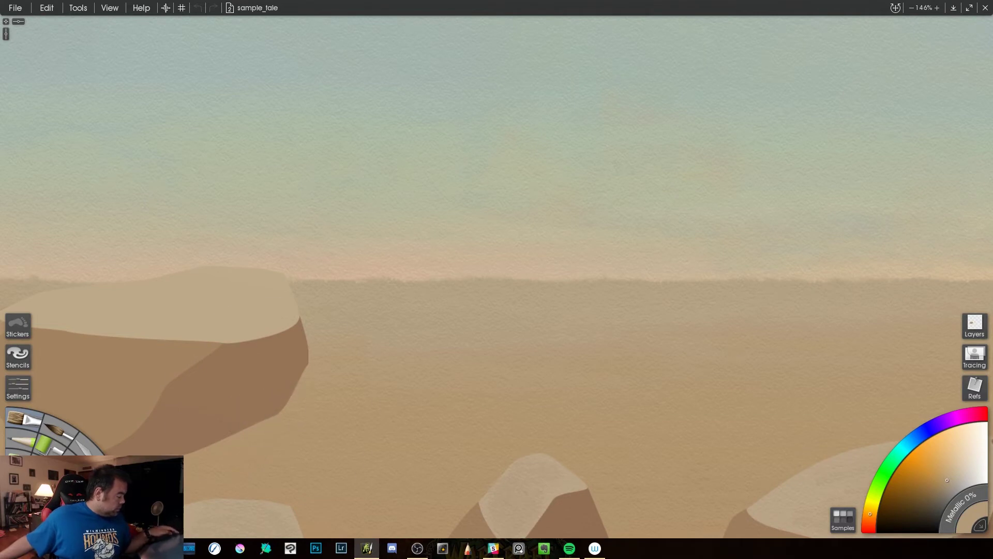
key("bracketright")
key("bracketright")
key("bracketright")
key("bracketright")
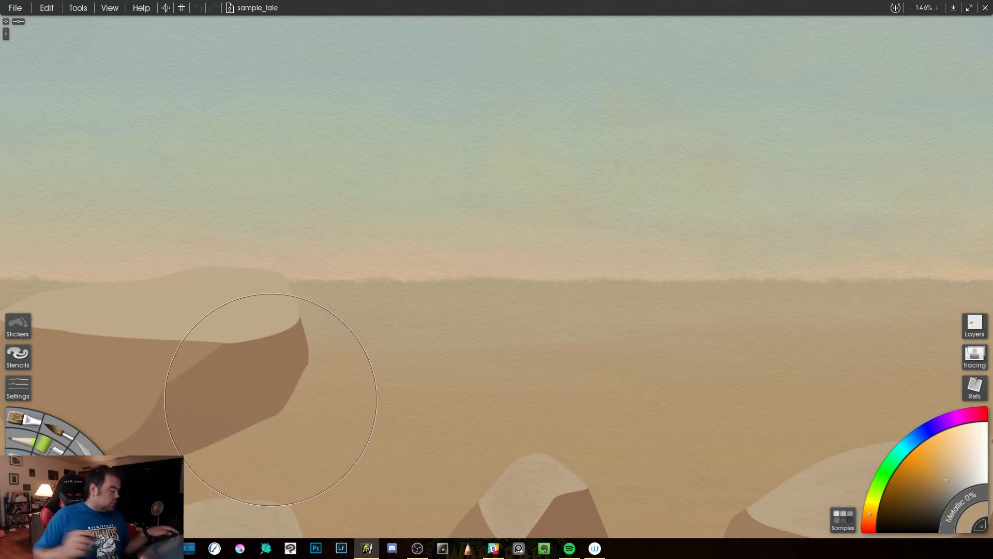
mouse_move(355, 296)
left_mouse_down()
mouse_move(463, 262)
mouse_move(627, 127)
left_mouse_up()
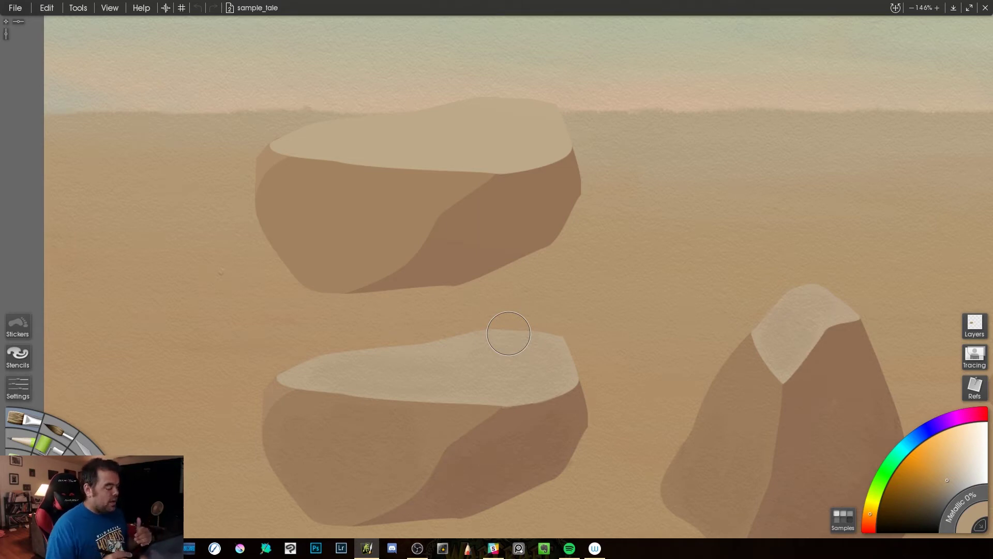
Open the Layers panel, move it aside and expand it to list every layer.
left_click(974, 318)
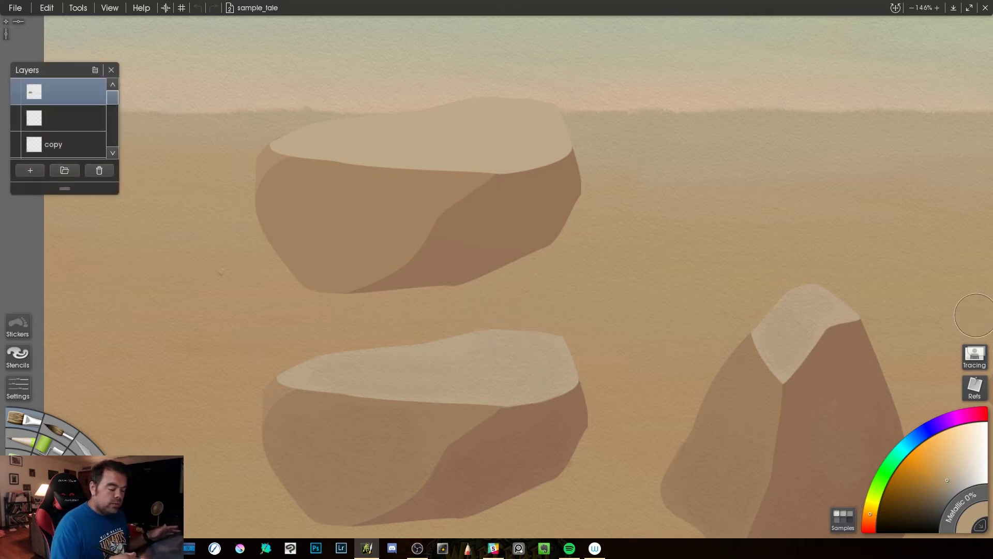
left_click_drag(85, 70, 926, 38)
left_click_drag(915, 158, 928, 424)
mouse_move(882, 380)
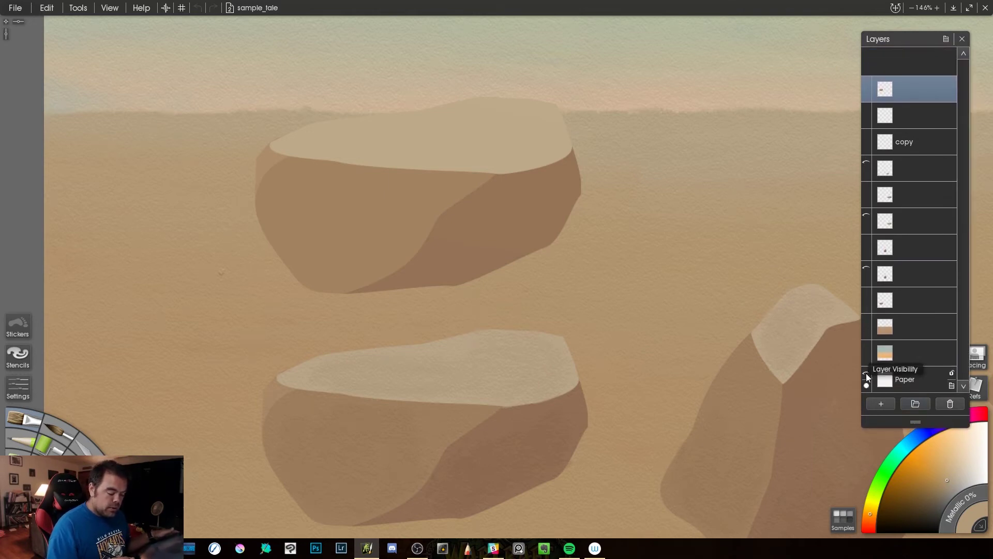
Hide the sky gradient, ground and Paper layers, leaving the rocks on transparency.
left_click(866, 347)
left_click(866, 321)
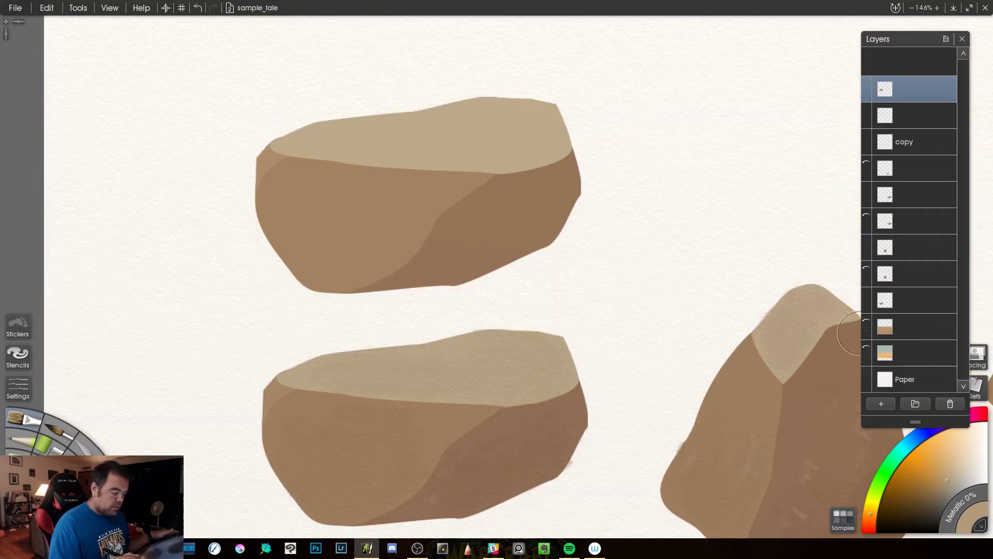
left_click(866, 372)
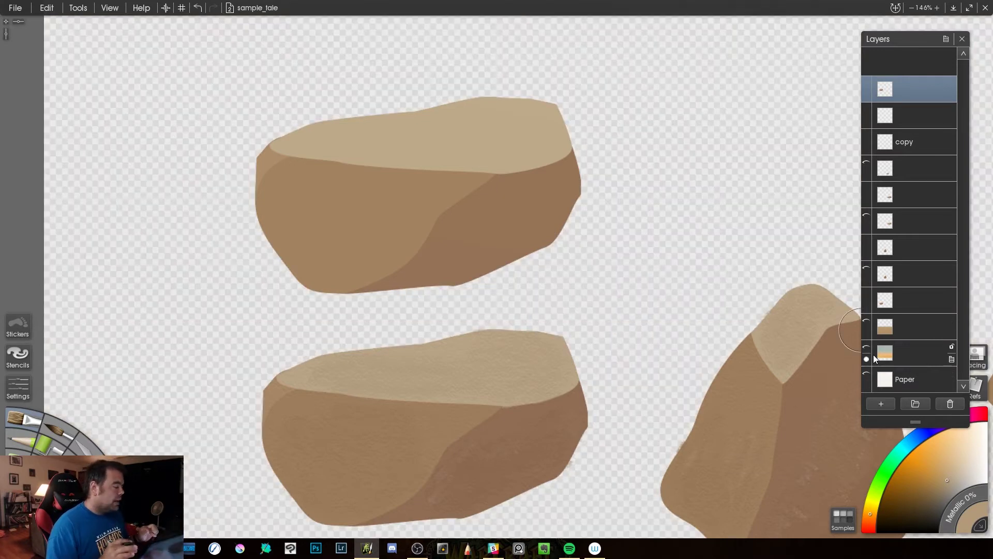
left_click(865, 373)
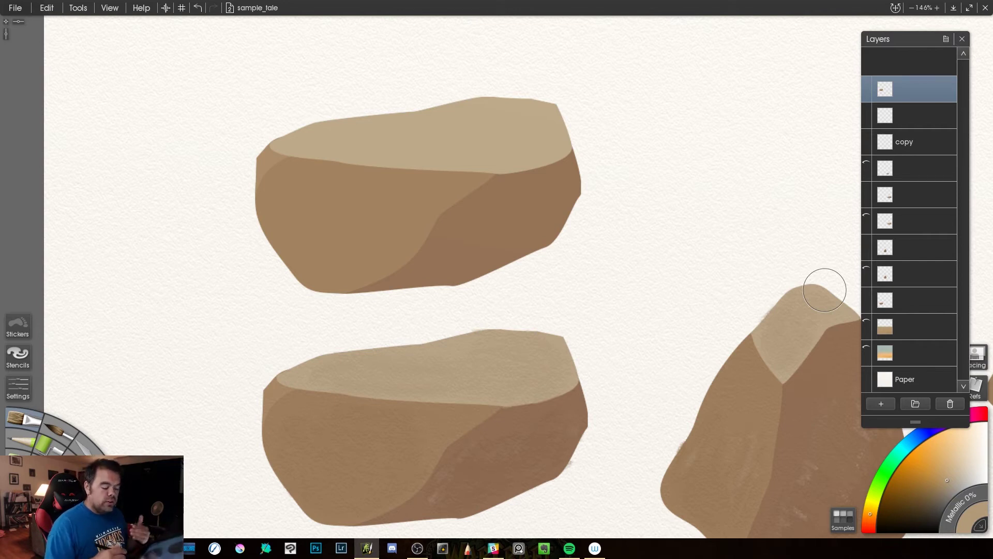
left_click(867, 374)
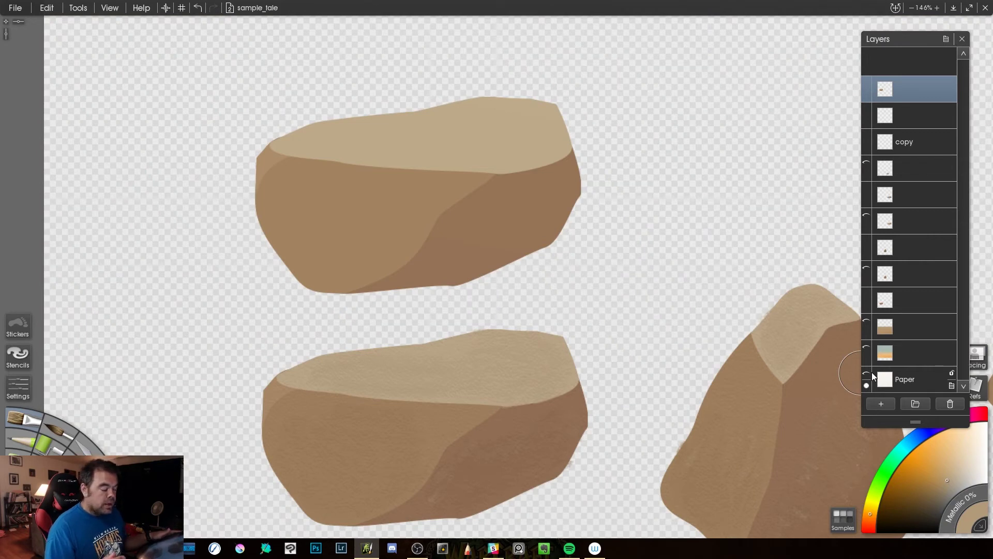
left_click(88, 8)
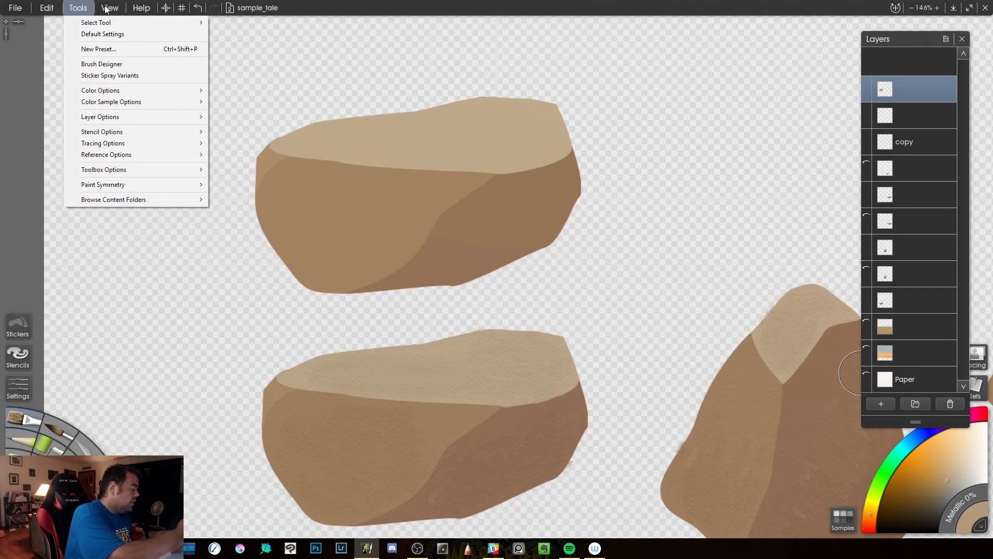
In Canvas Settings set Opacity 100%, Roughness 100% and Grain Size about 231%.
mouse_move(107, 8)
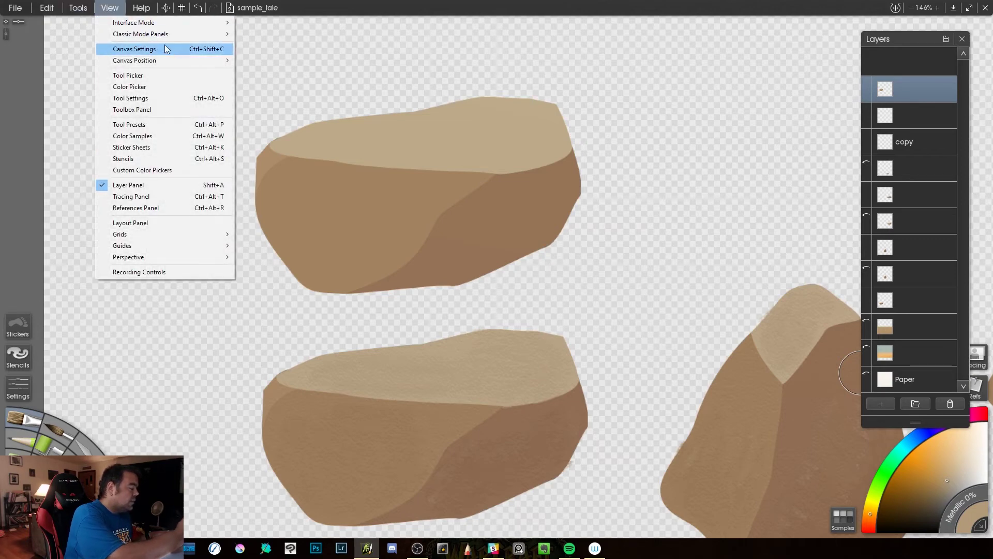
left_click(178, 51)
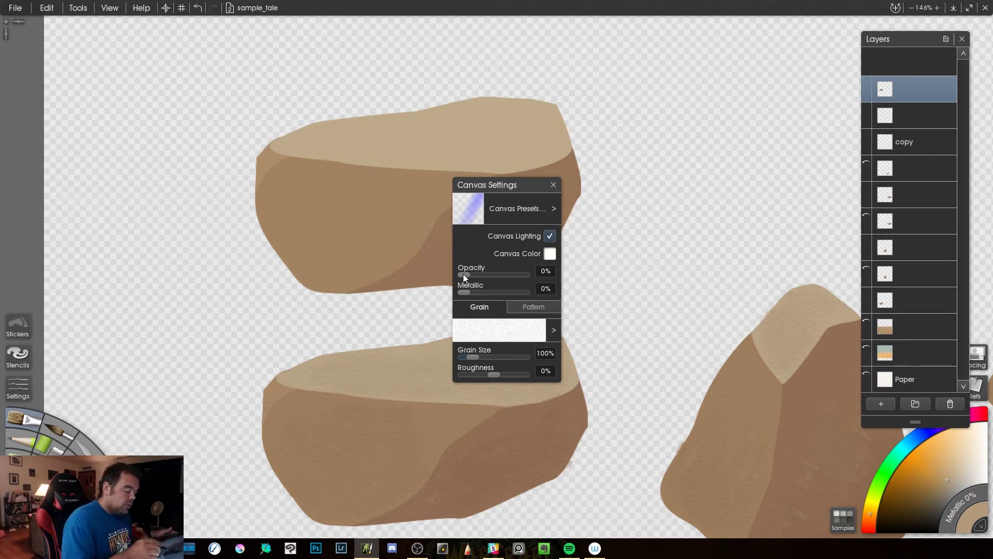
left_click_drag(463, 274, 528, 279)
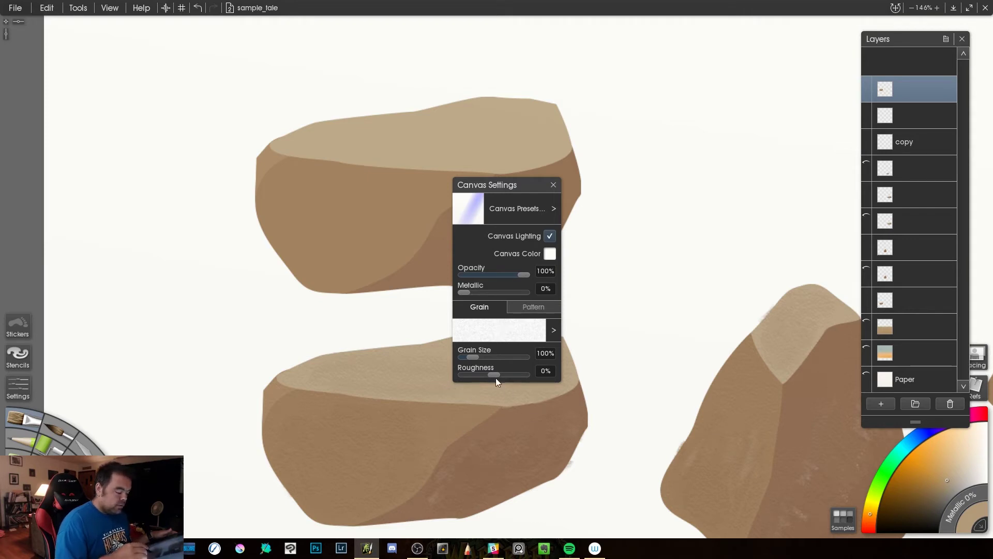
left_click_drag(487, 374, 523, 374)
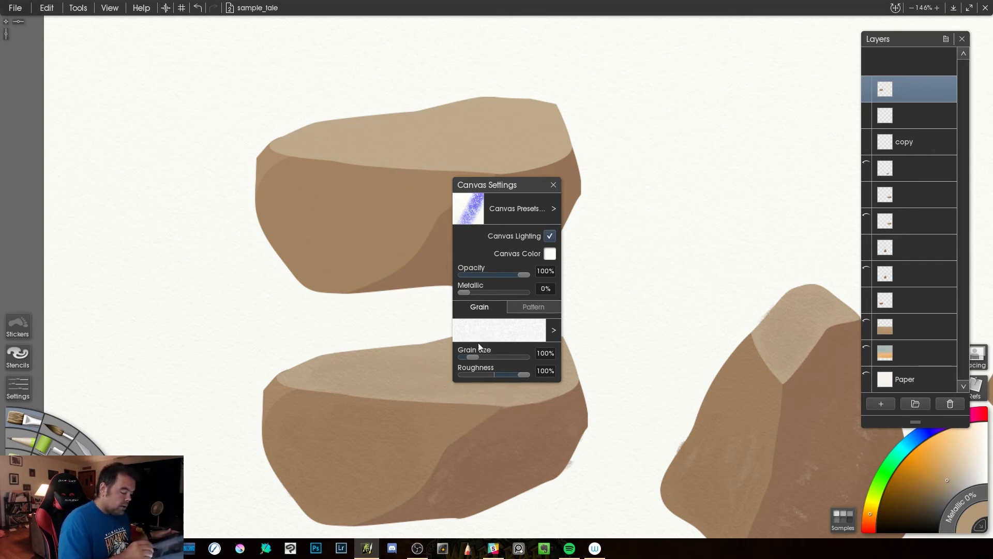
left_click_drag(471, 356, 492, 359)
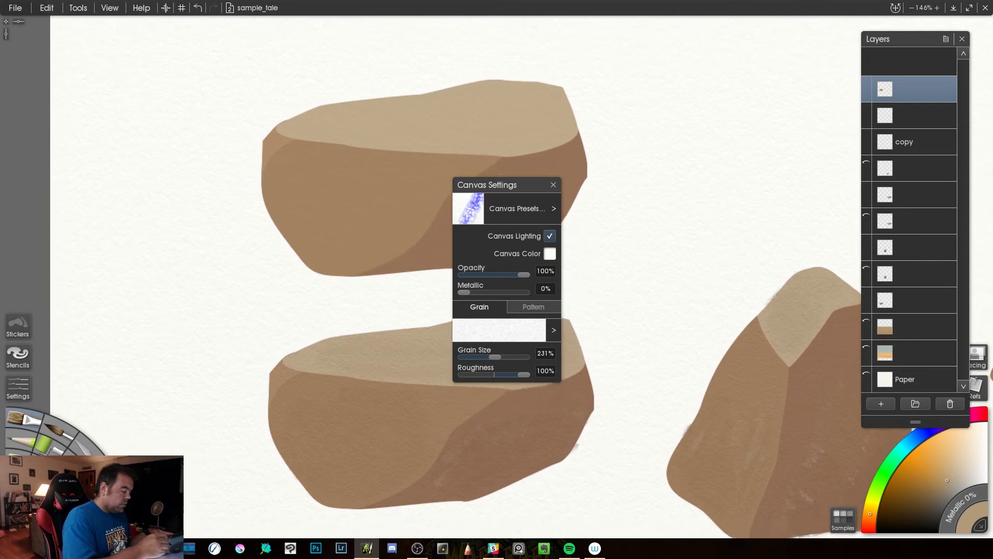
scroll(374, 262, "up", 5)
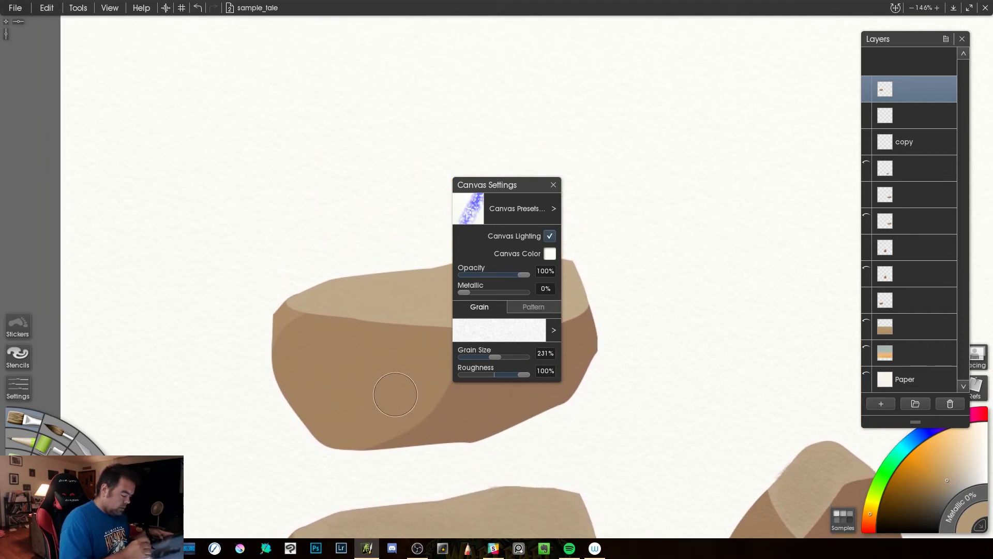
scroll(394, 393, "up", 1)
scroll(411, 414, "down", 1)
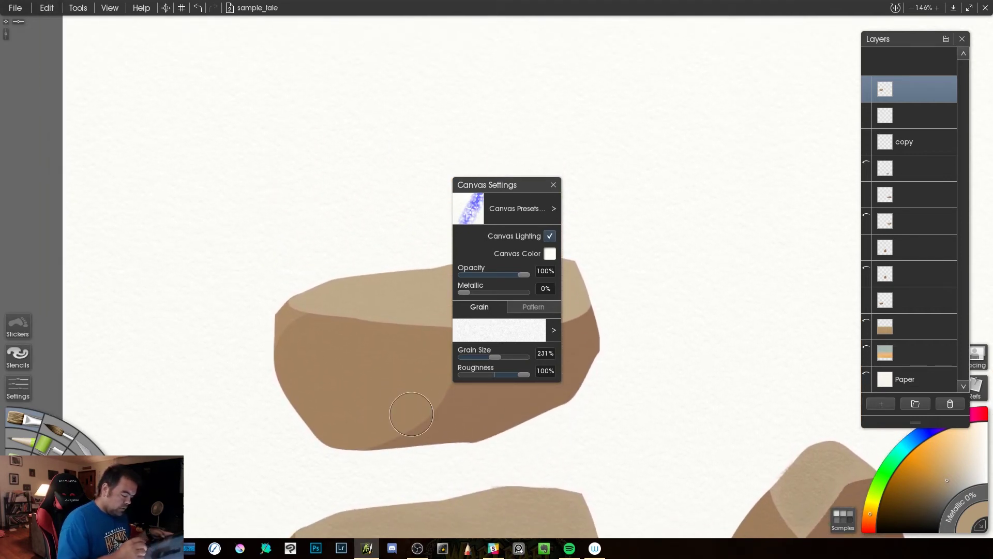
scroll(411, 414, "up", 5)
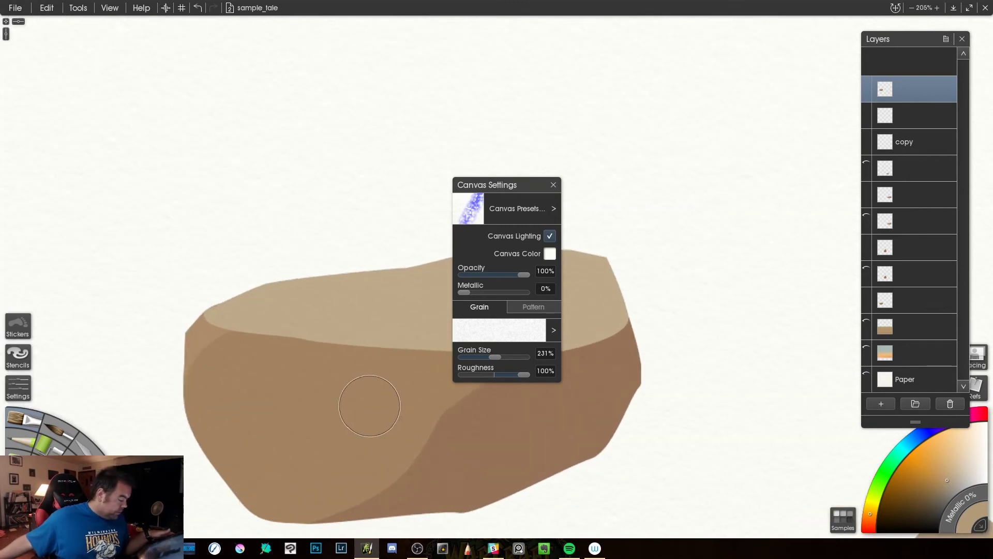
scroll(311, 362, "down", 6)
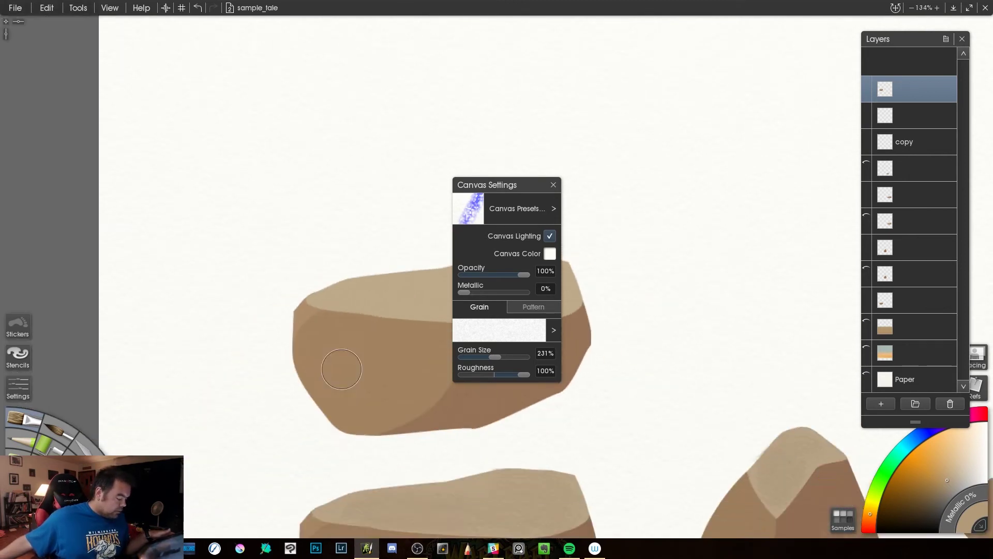
scroll(512, 504, "down", 5)
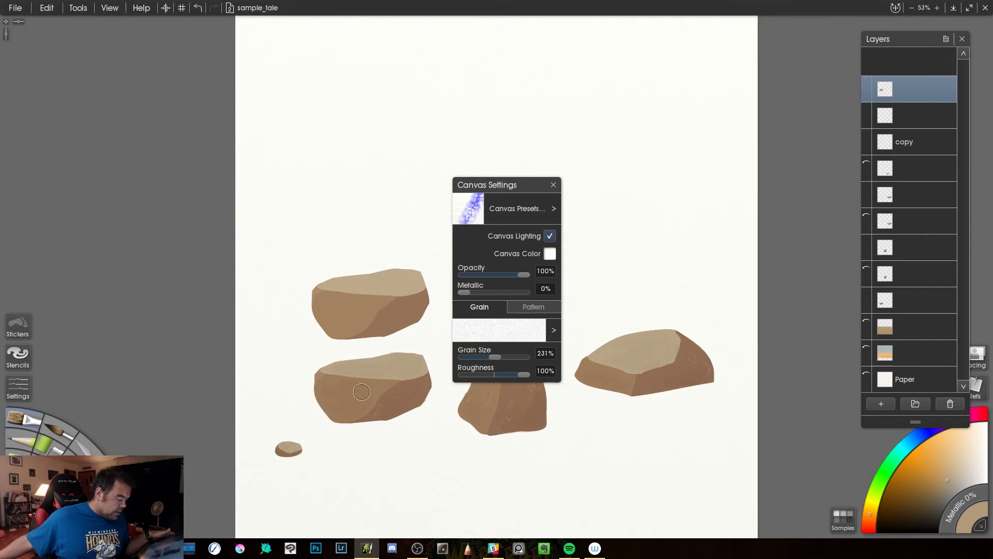
scroll(341, 382, "up", 3)
scroll(294, 482, "up", 2)
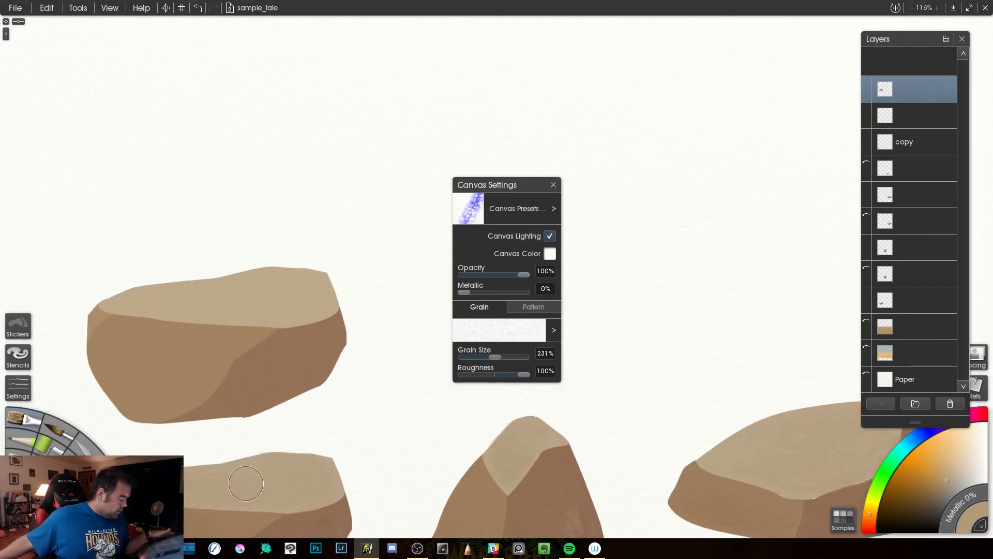
left_click_drag(246, 483, 273, 465)
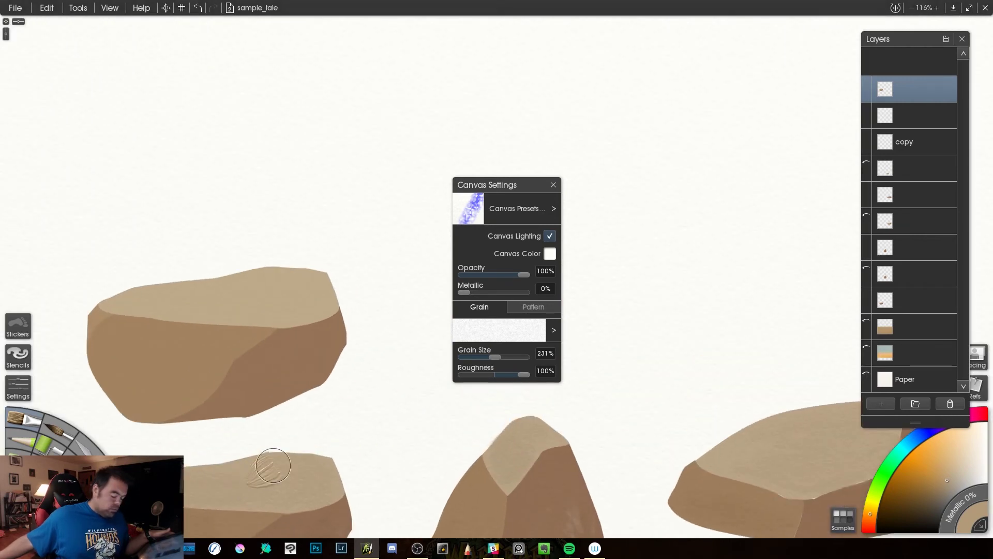
key("ctrl+z")
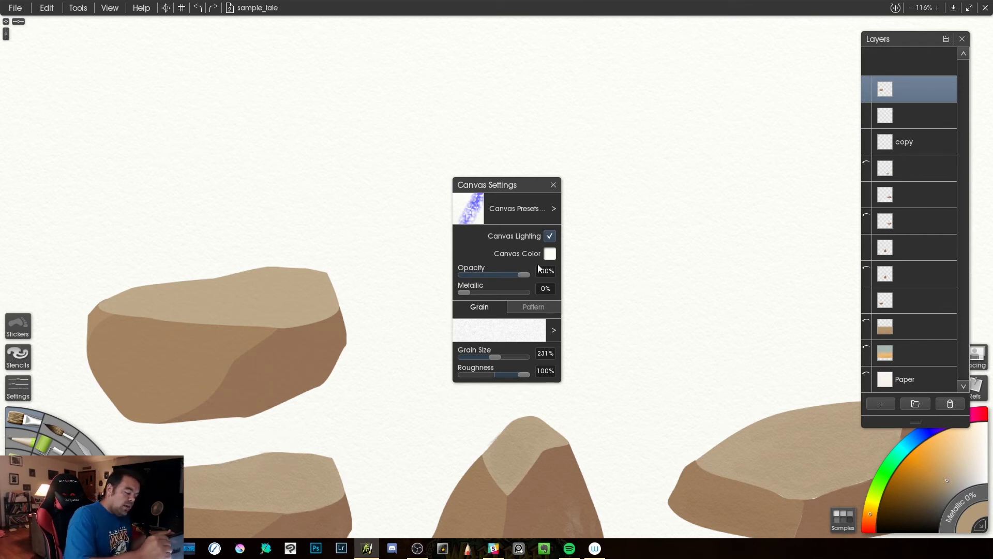
Change the canvas grain to Coarse Paper from the Papers collection.
left_click(551, 330)
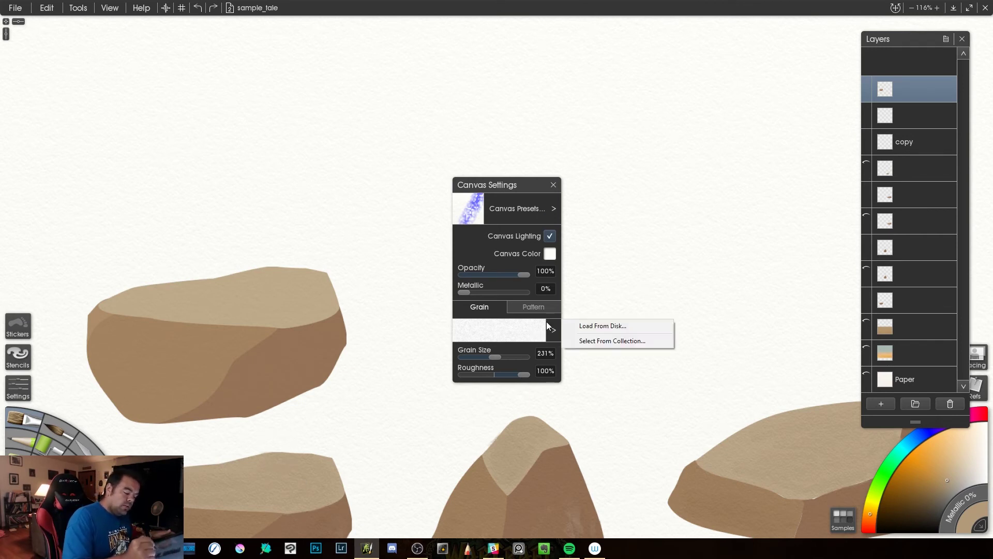
left_click(614, 340)
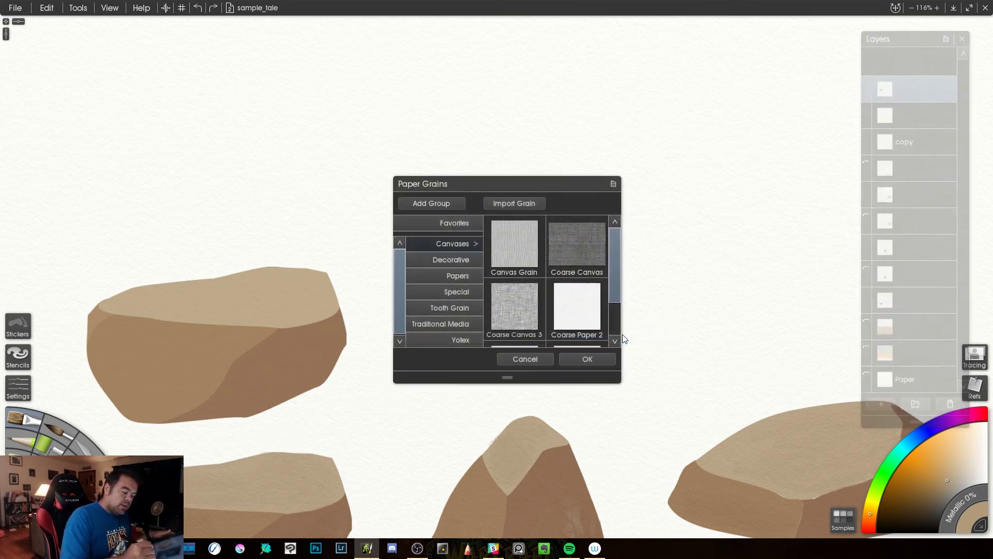
left_click(460, 278)
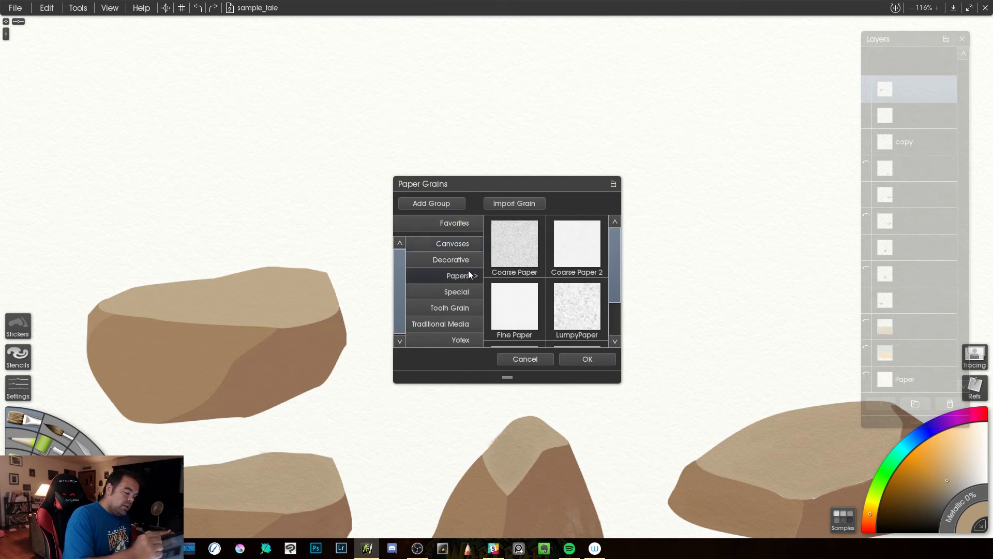
left_click(521, 256)
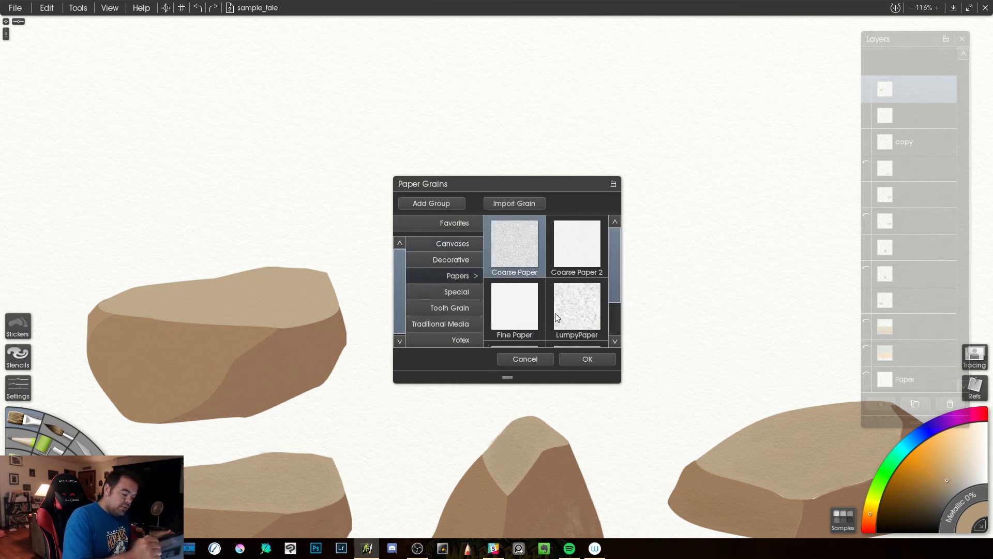
left_click(587, 359)
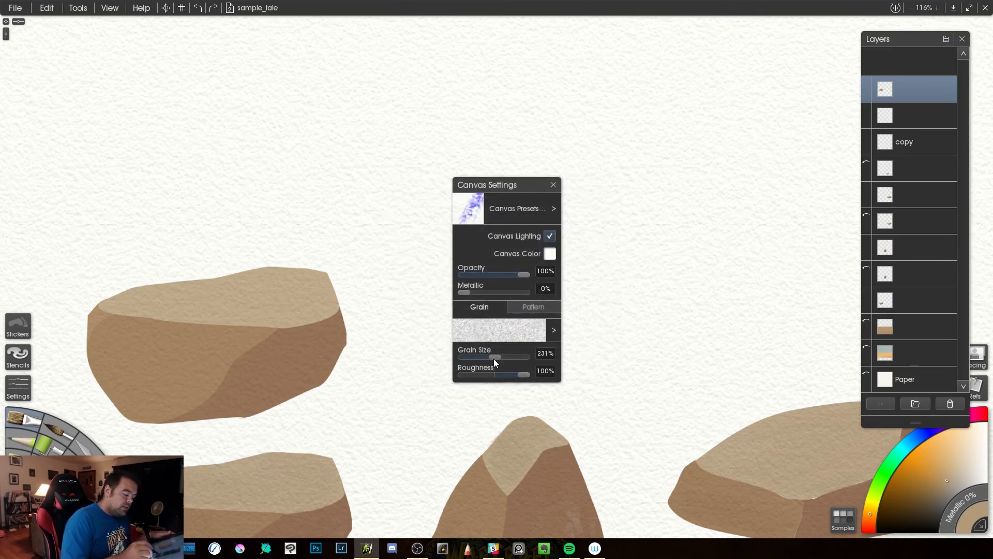
Set the Coarse Paper grain size to about 141% and roughness to 100%.
mouse_move(494, 358)
left_mouse_down()
mouse_move(476, 359)
mouse_move(515, 380)
mouse_move(492, 375)
mouse_move(510, 374)
left_mouse_up()
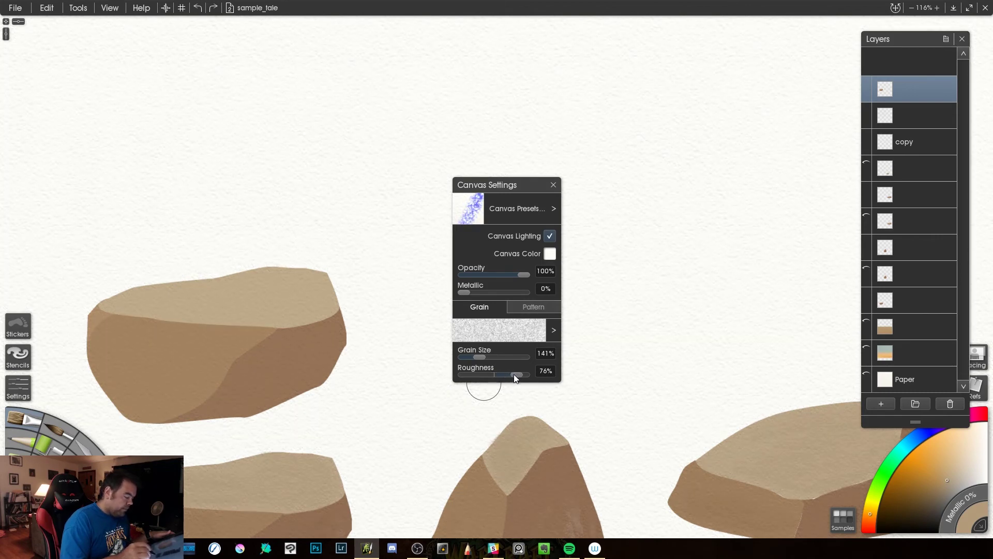
left_click_drag(514, 374, 532, 372)
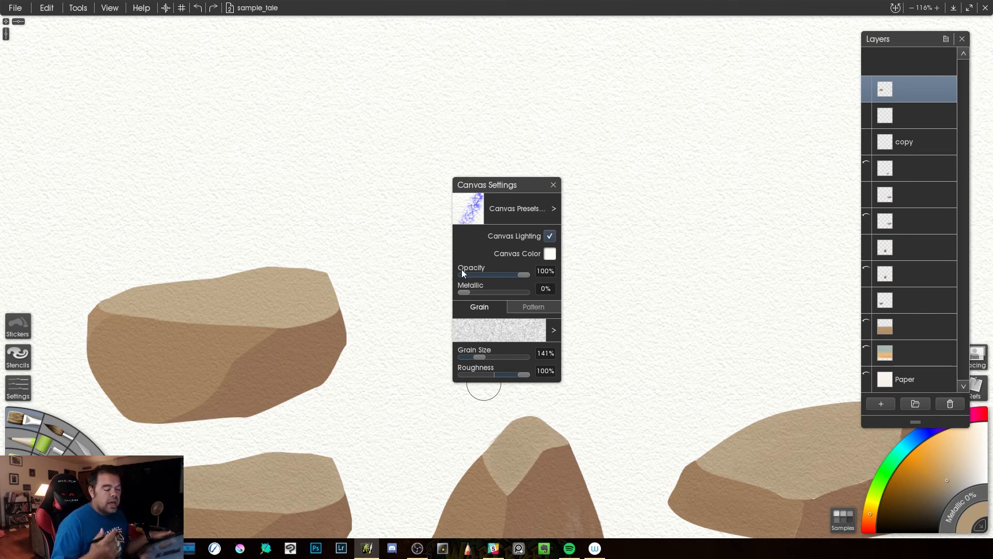
Show the sky gradient and tan ground layers again and zoom out to view the painting.
left_click(866, 347)
left_click(866, 323)
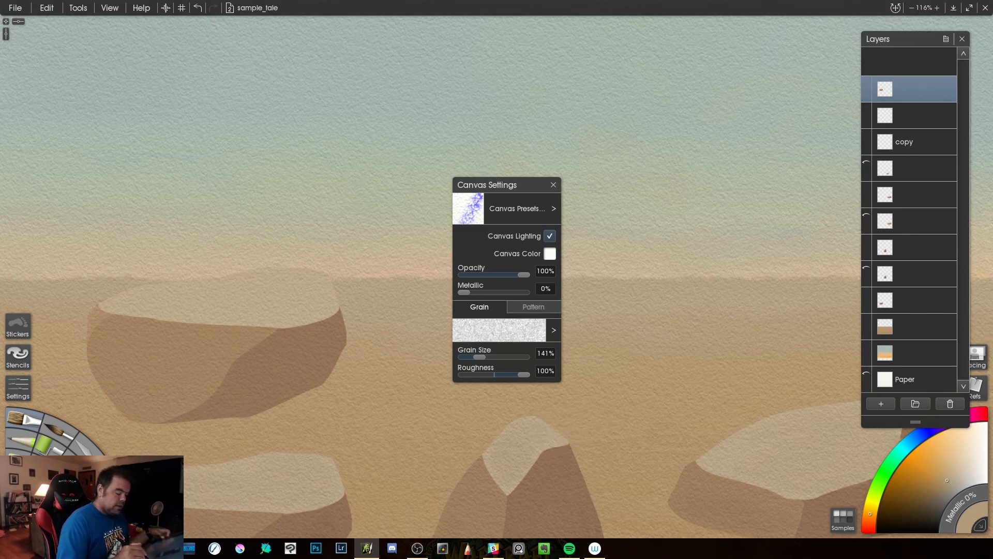
scroll(595, 409, "down", 2)
scroll(494, 274, "down", 4)
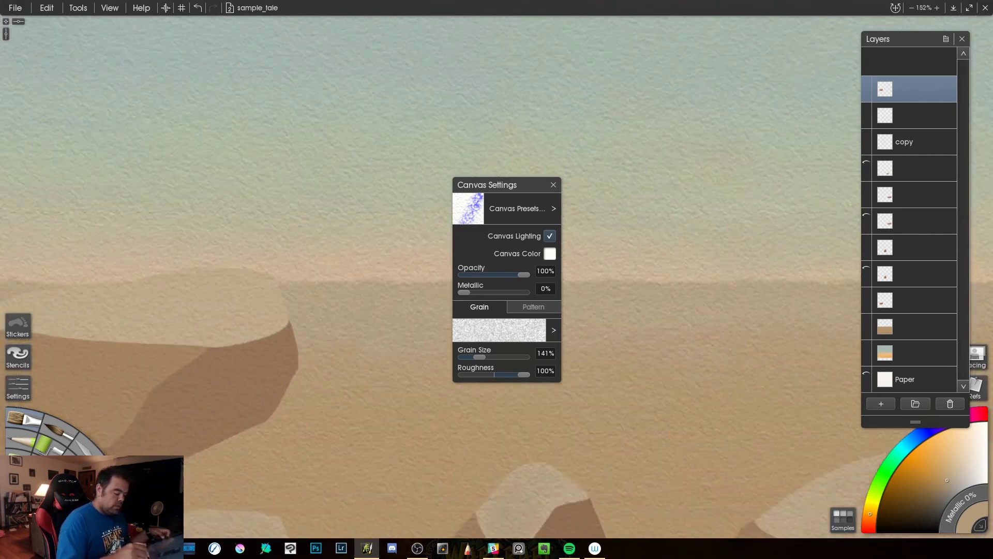